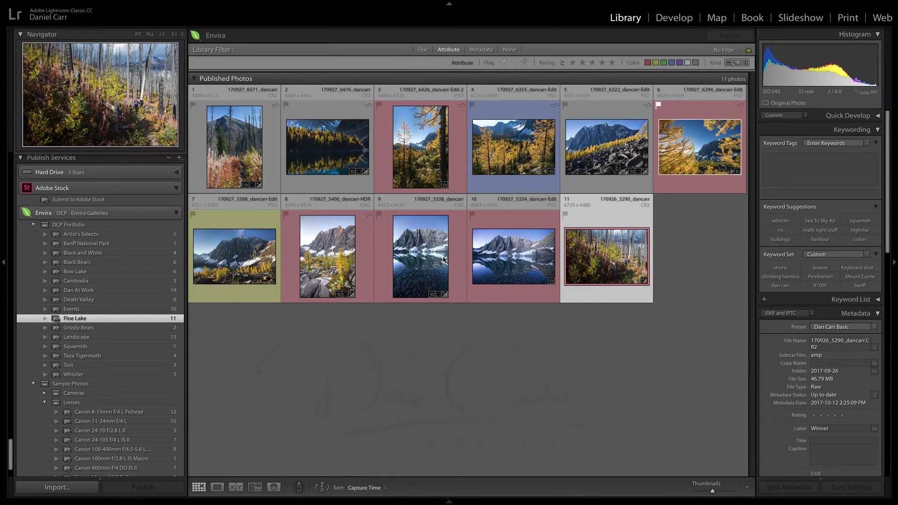
- Move the grid selection from photo 11 to photo 2, the lake-reflection shot
key("Up")
key("Left")
key("Left")
key("Left")
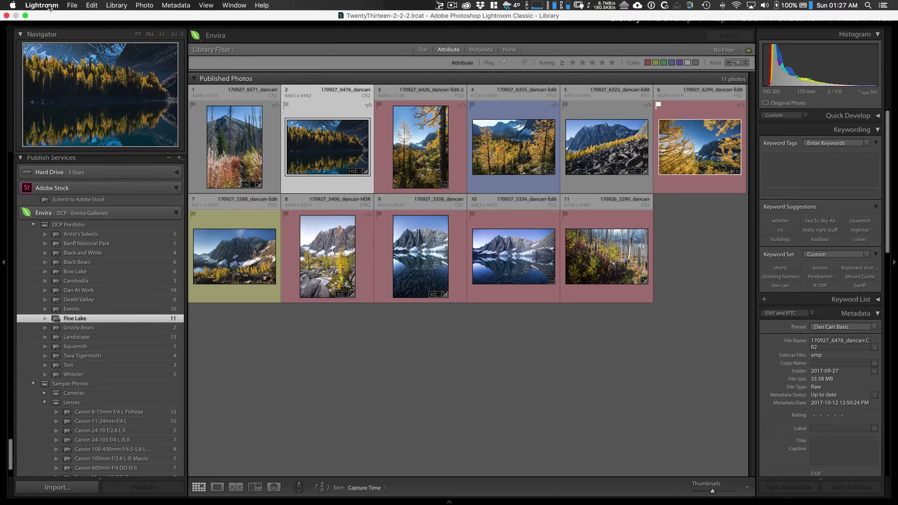
- Open the Watermark Editor via Lightroom Classic > Edit Watermarks
left_click(47, 6)
left_click(96, 58)
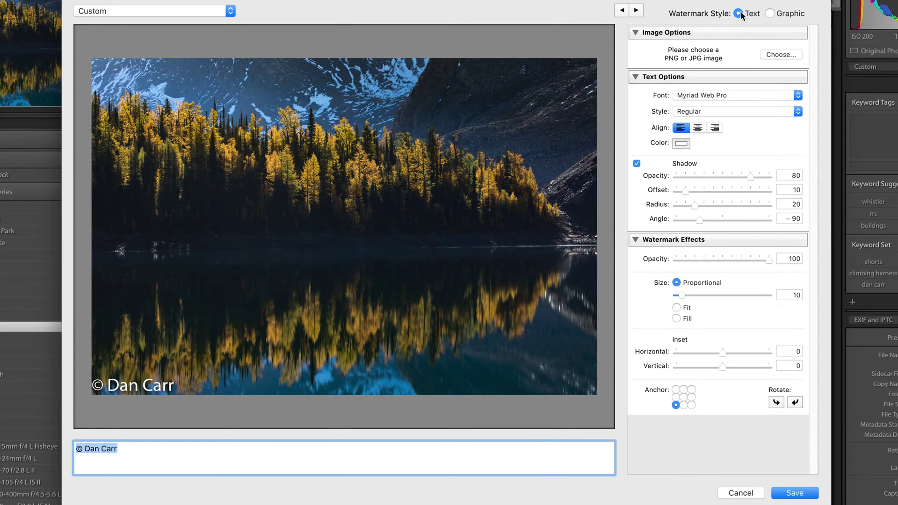
- Switch the watermark style to Graphic using the white high-res signature PNG
left_click(769, 21)
left_click(767, 18)
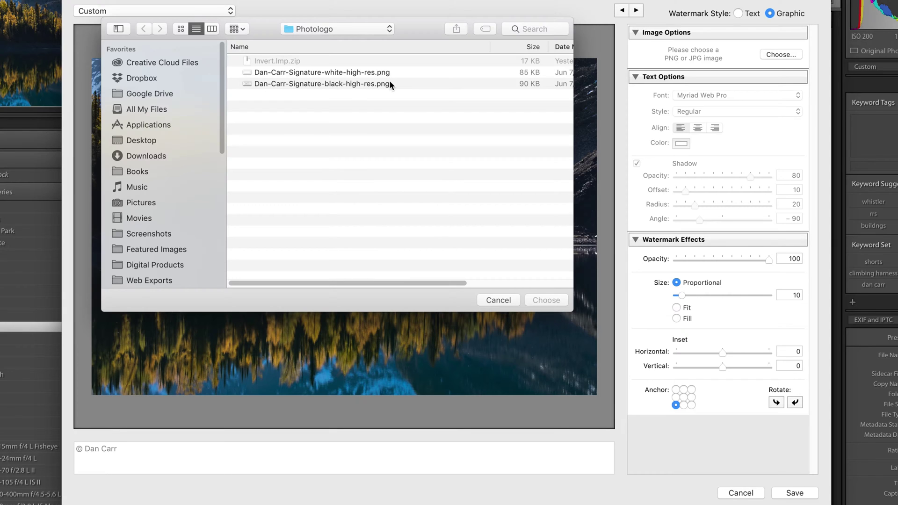
left_click(362, 71)
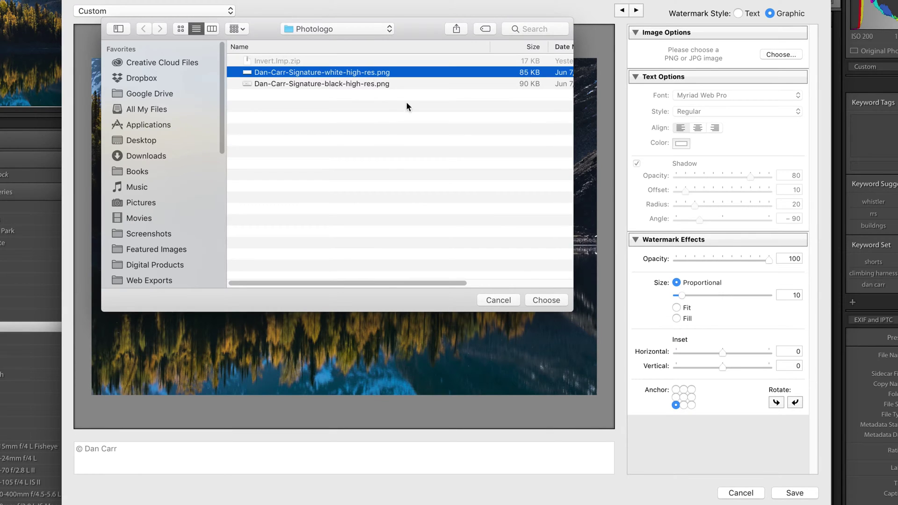
left_click(546, 300)
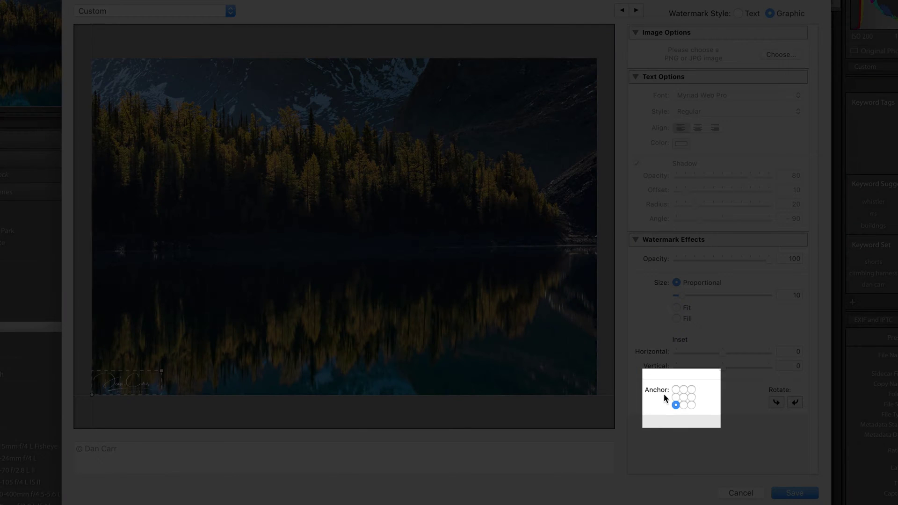
- Anchor the signature logo at the bottom centre after trying other positions
left_click(684, 405)
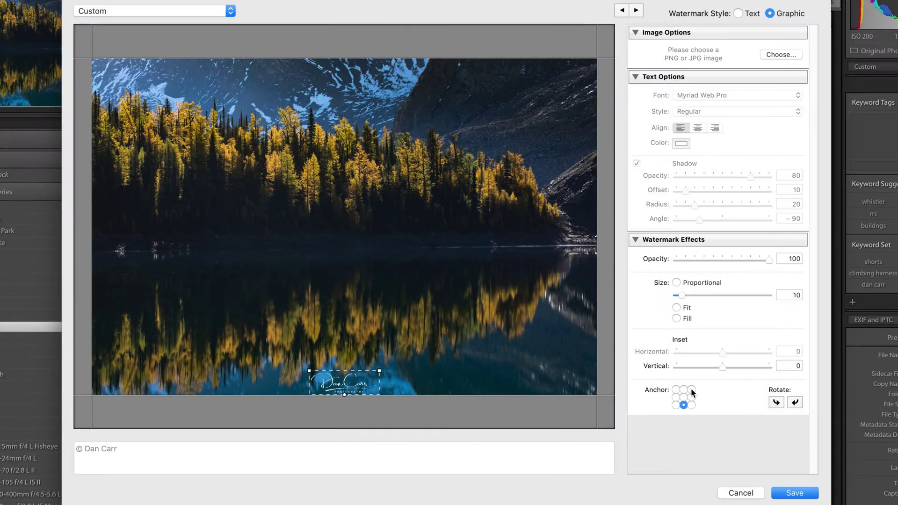
left_click(692, 389)
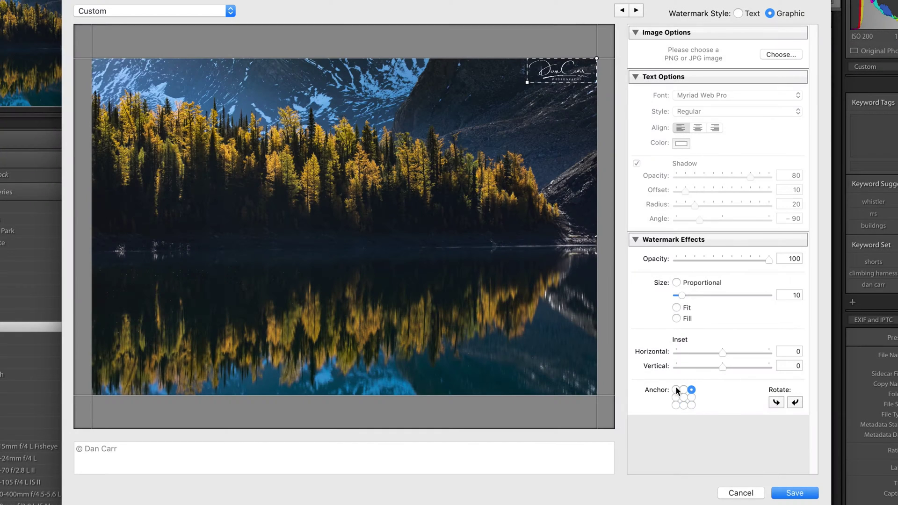
left_click(675, 390)
left_click(677, 397)
left_click(684, 405)
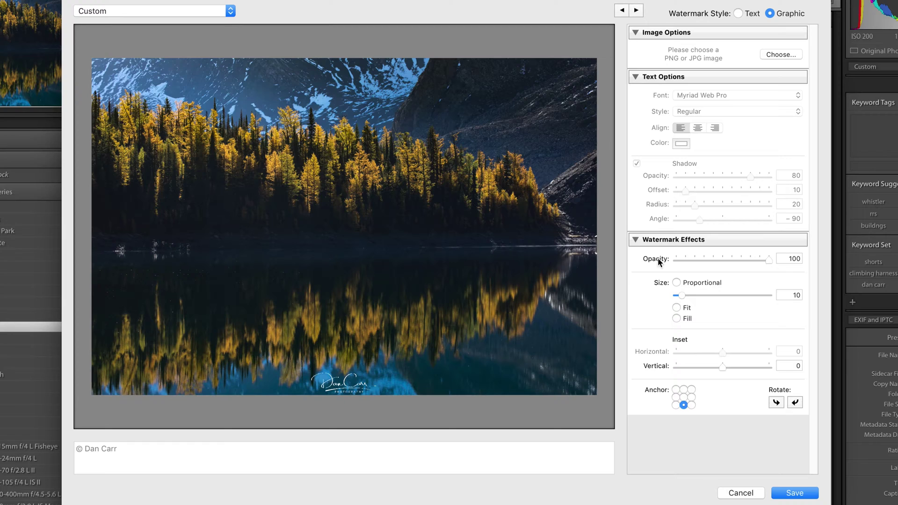
- Set the logo size to Proportional and enlarge it to 16
left_click(677, 283)
mouse_move(683, 294)
left_mouse_down()
mouse_move(711, 292)
mouse_move(685, 295)
left_mouse_up()
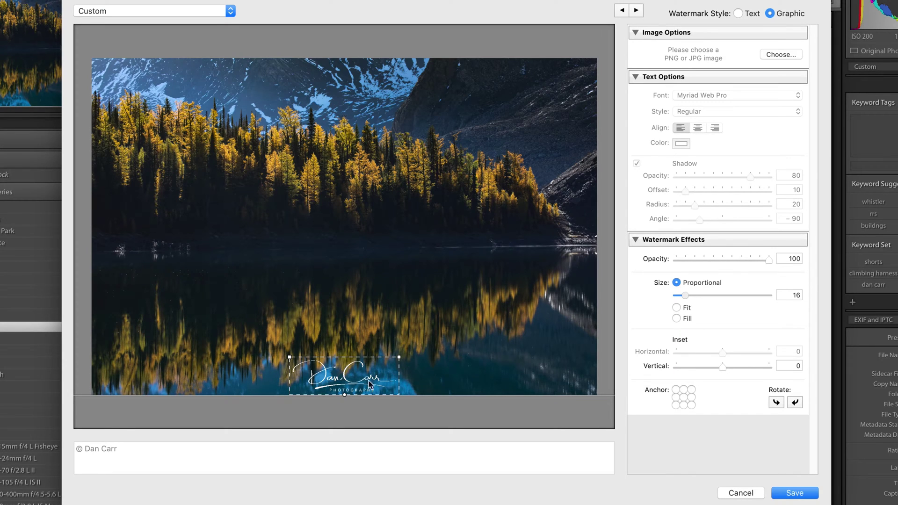
left_click(676, 308)
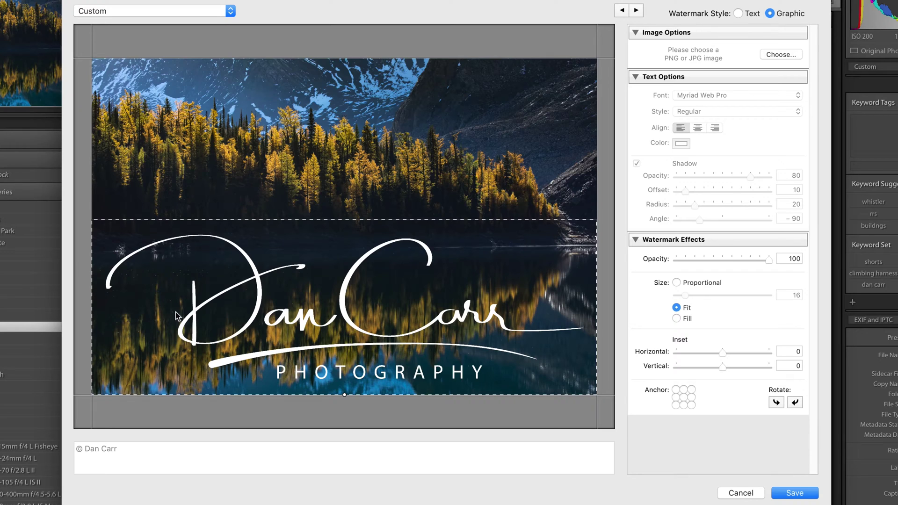
left_click(677, 319)
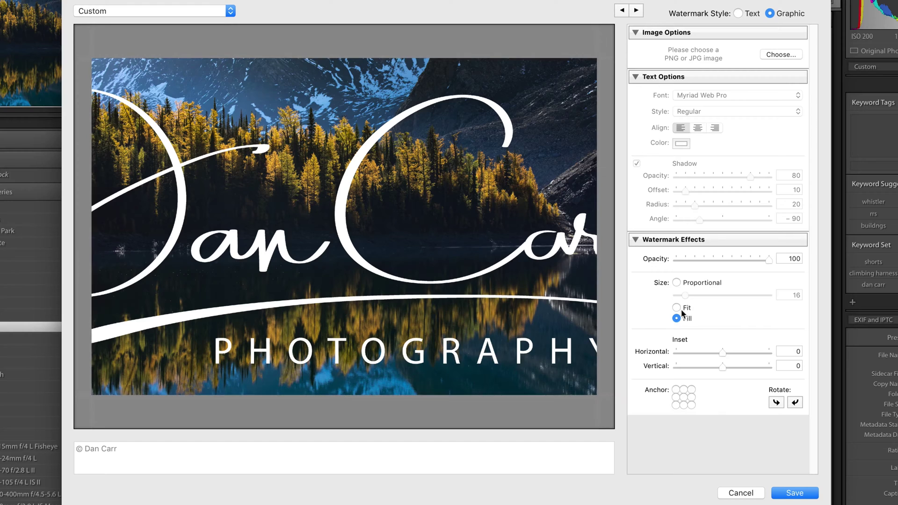
left_click(676, 283)
left_click(677, 307)
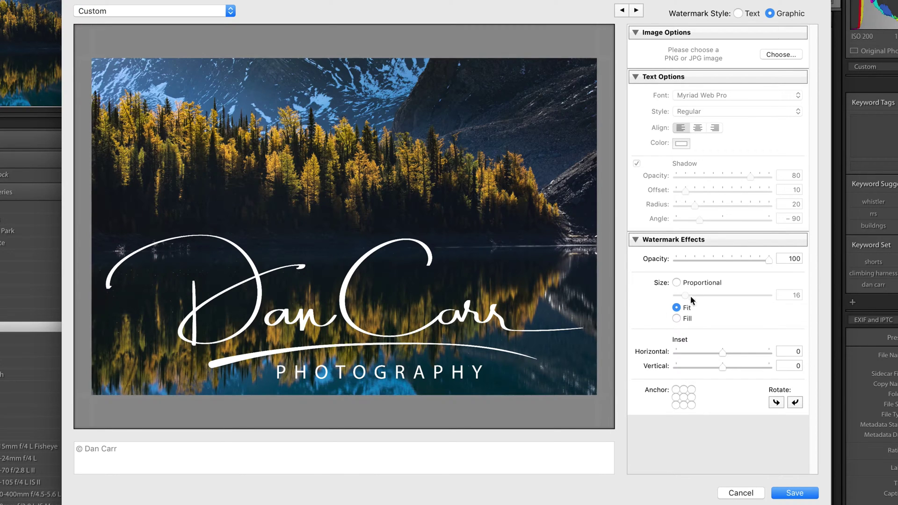
left_click(676, 283)
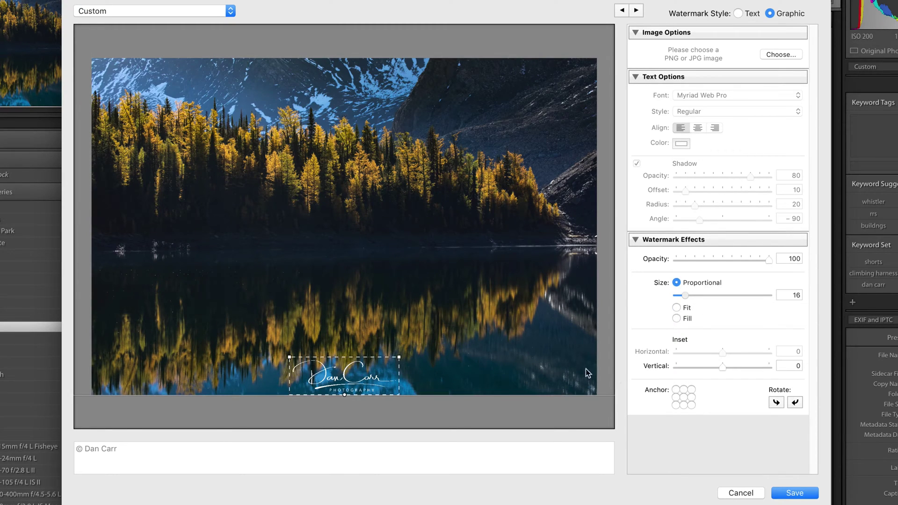
left_click(683, 405)
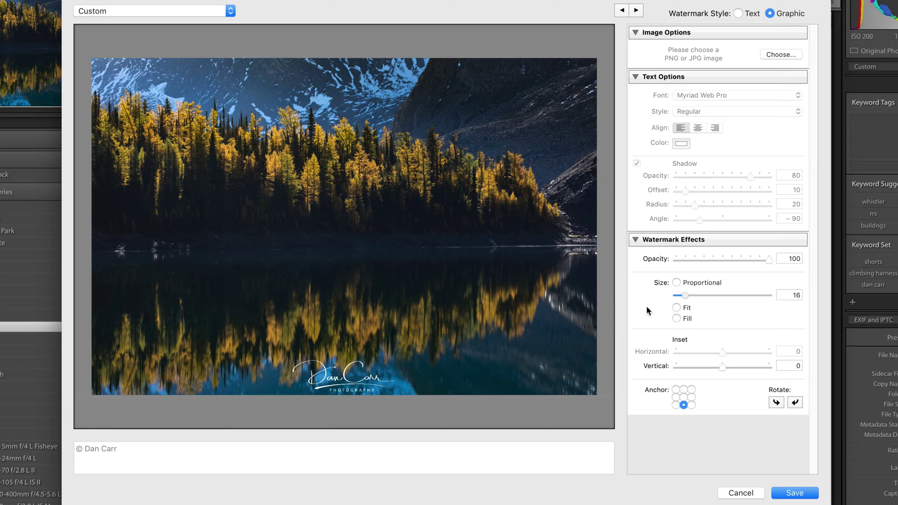
left_click(676, 309)
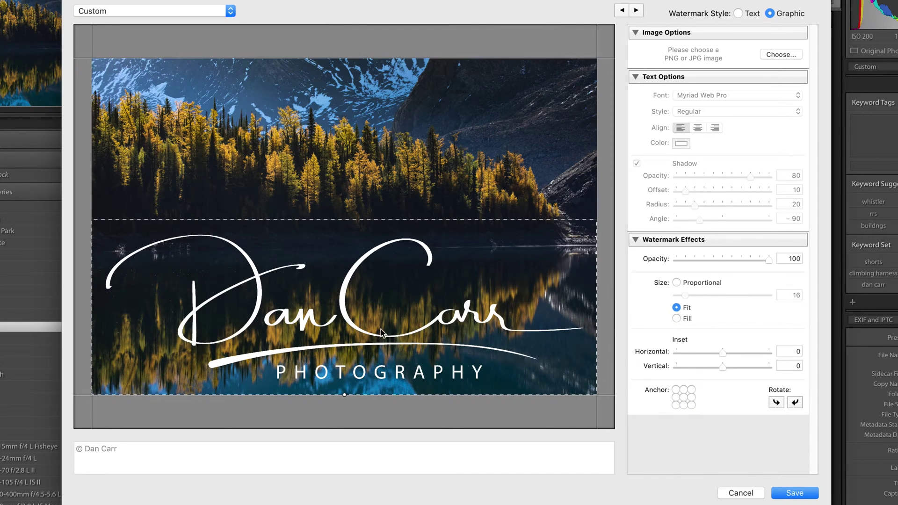
- Anchor the logo at the centre, fading opacity to 10 and back to 100
left_click(684, 397)
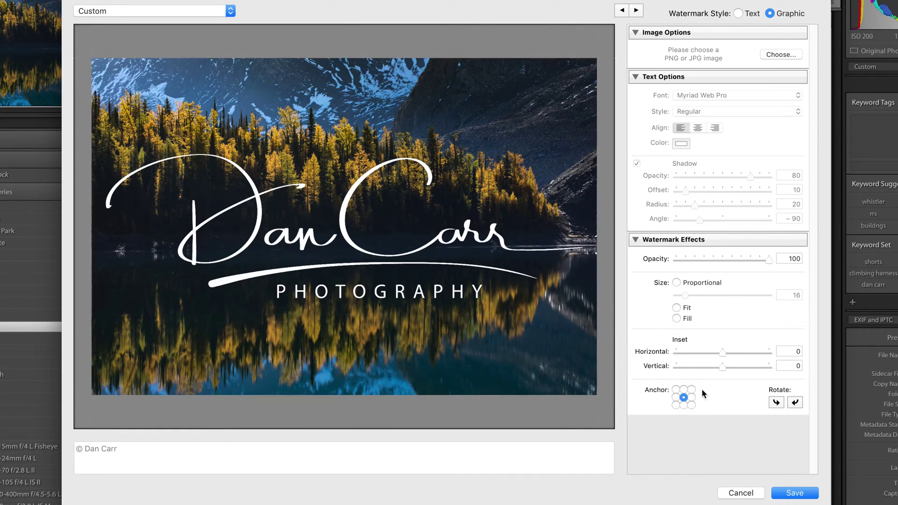
left_click_drag(766, 260, 685, 259)
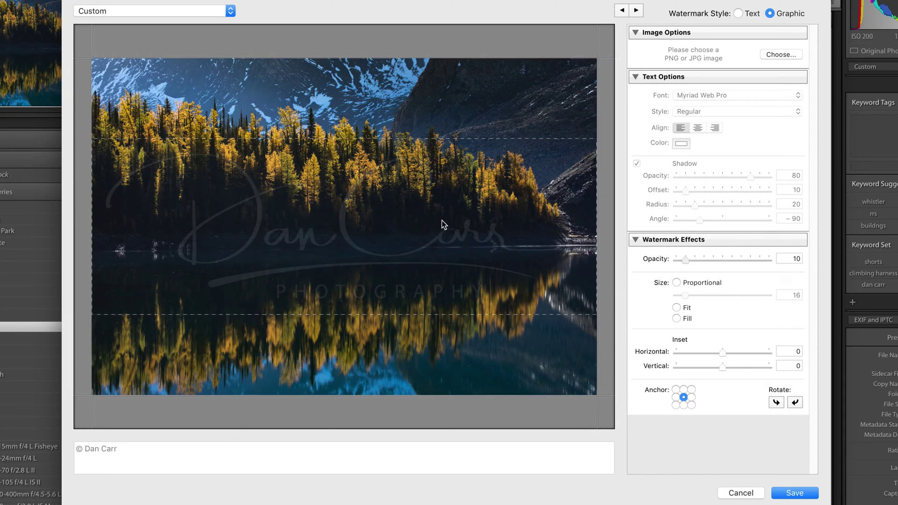
left_click_drag(684, 260, 770, 259)
- Anchor the proportional-16 logo at bottom centre with a vertical inset of 1
left_click(677, 283)
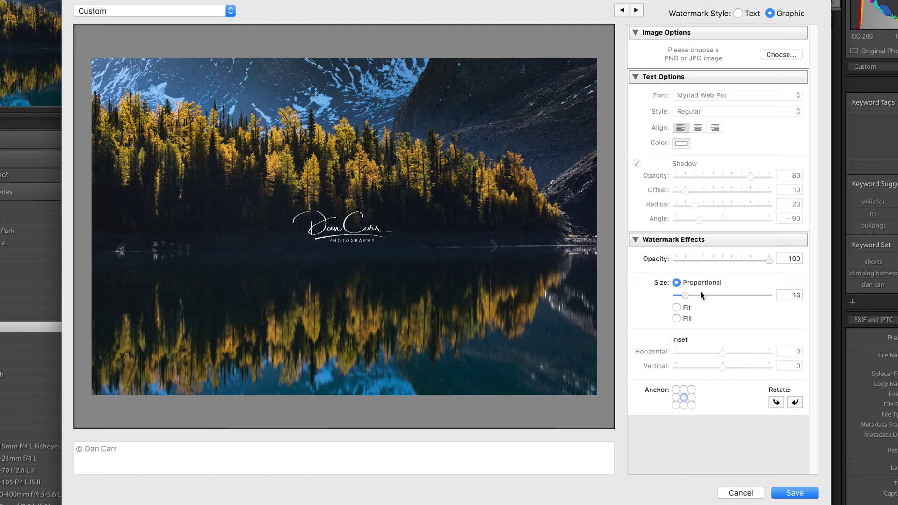
left_click(683, 405)
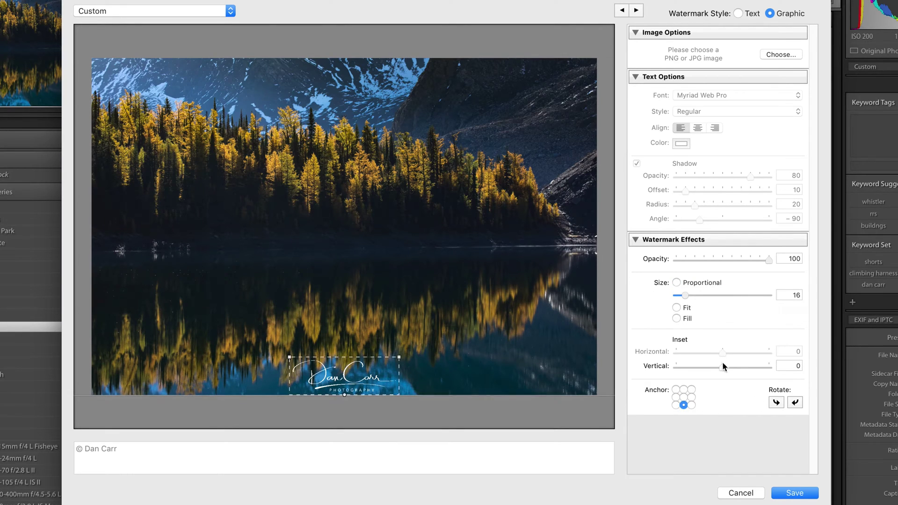
left_click_drag(722, 363, 746, 367)
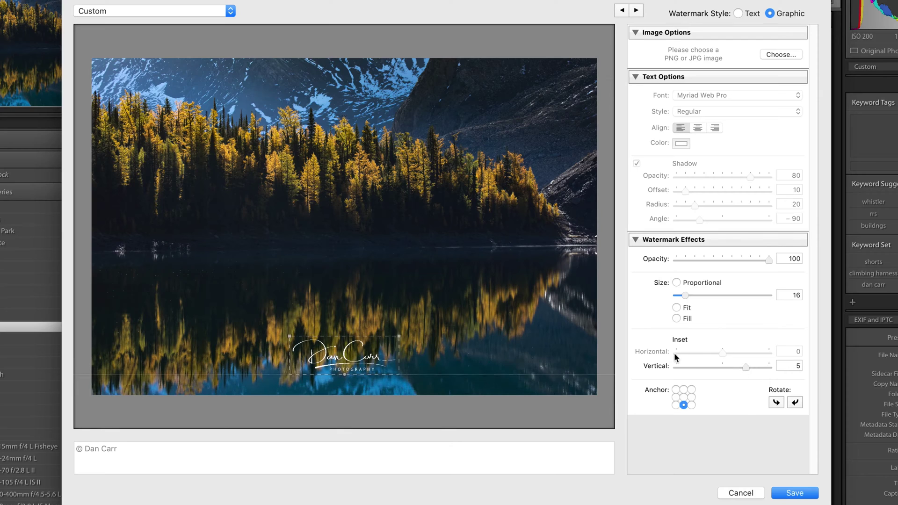
left_click(676, 390)
left_click(675, 405)
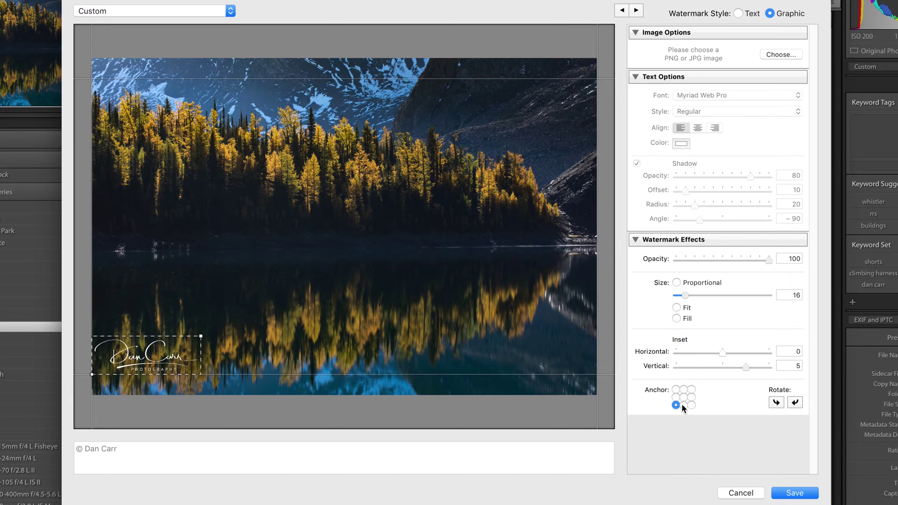
left_click(683, 405)
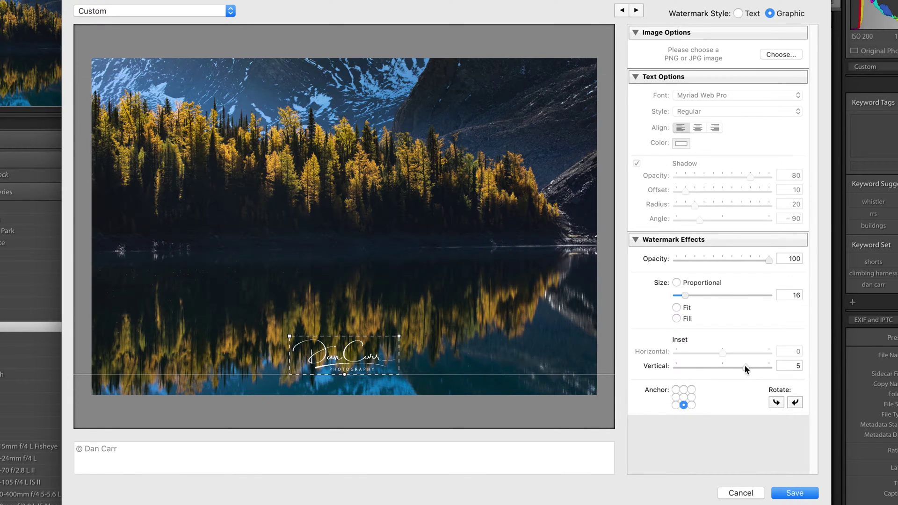
left_click_drag(745, 368, 720, 366)
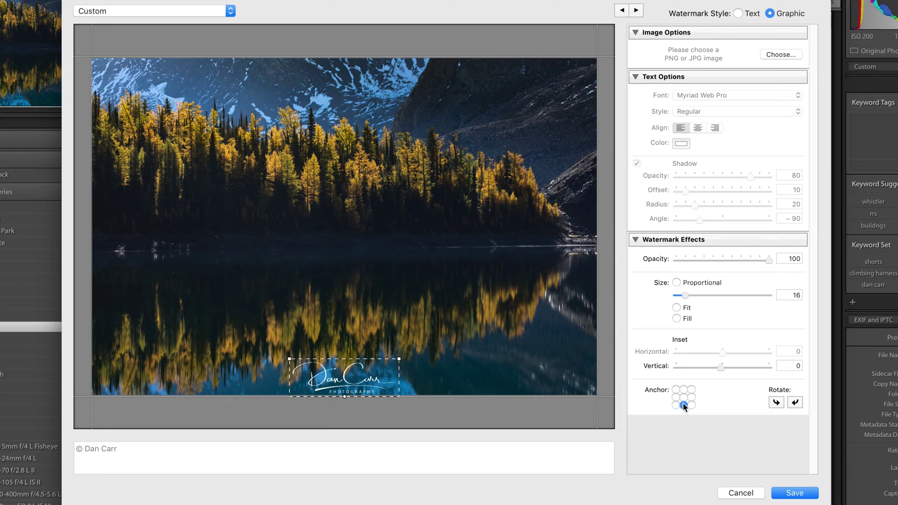
left_click_drag(723, 367, 727, 366)
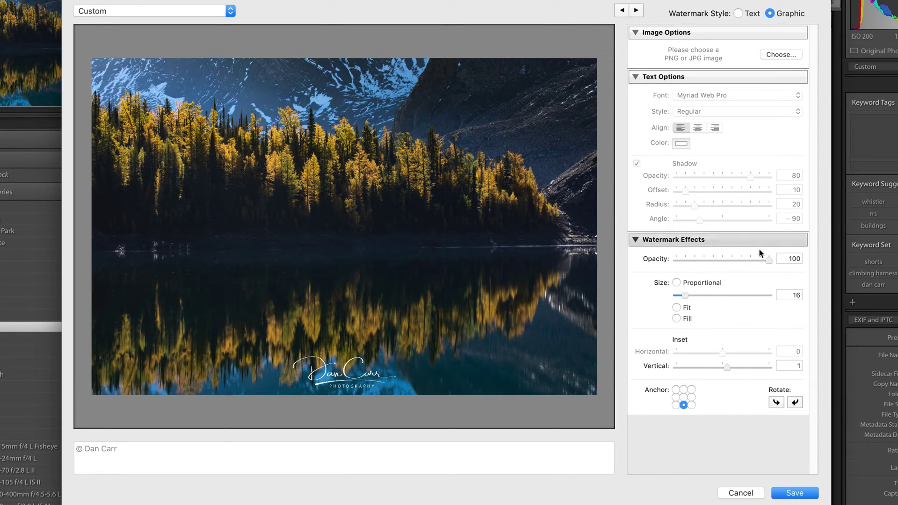
- Lower the signature logo's opacity from 100 to 80
left_click_drag(768, 259, 751, 260)
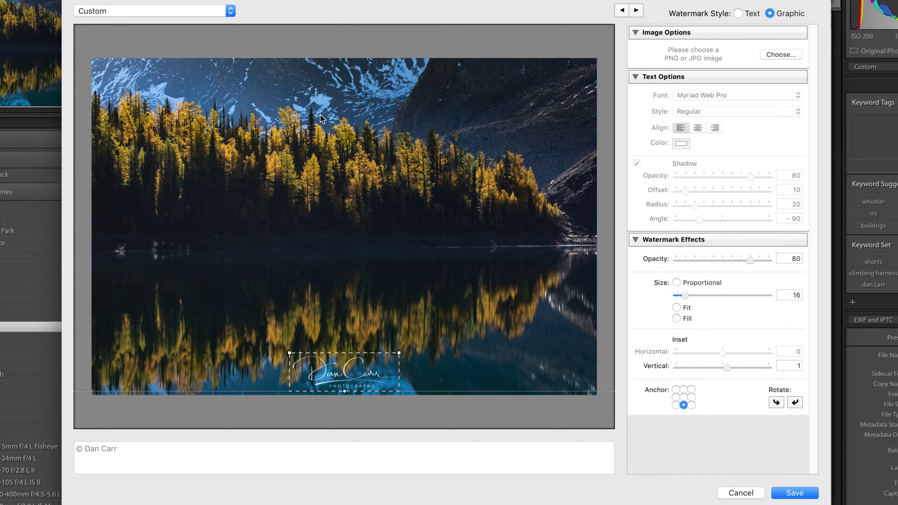
- Save the current watermark settings as a new preset named 'Social-logo-80'
left_click(226, 11)
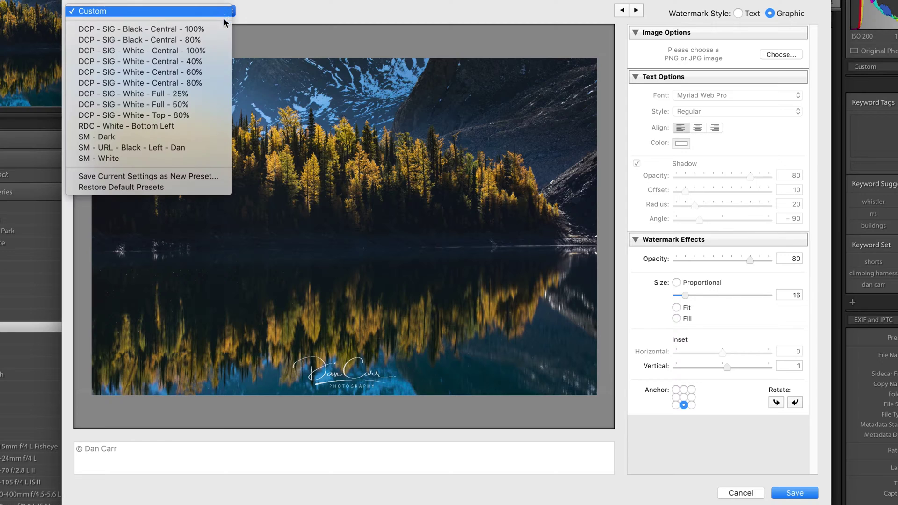
left_click(186, 178)
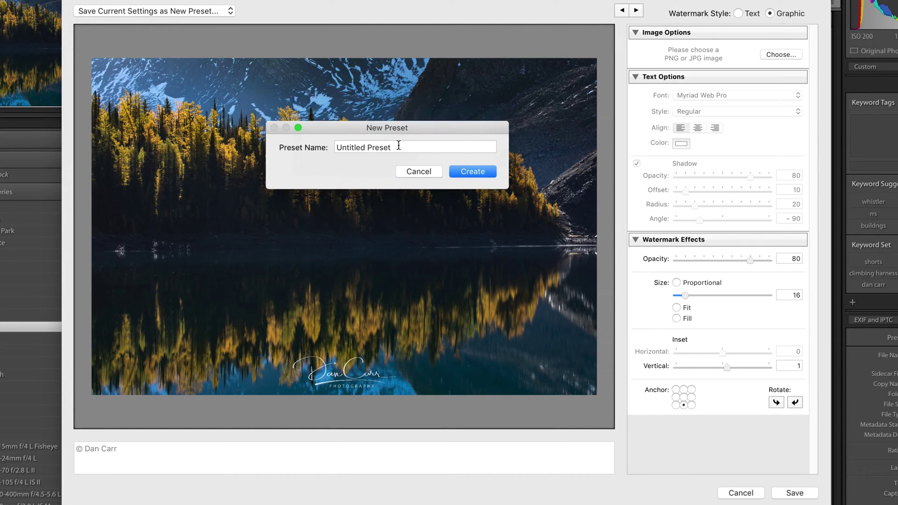
left_click_drag(397, 147, 336, 146)
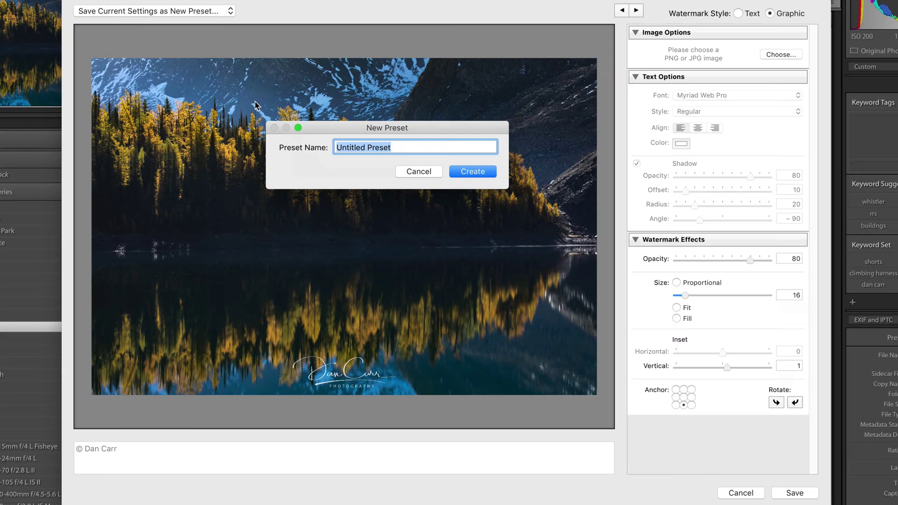
type("Soci")
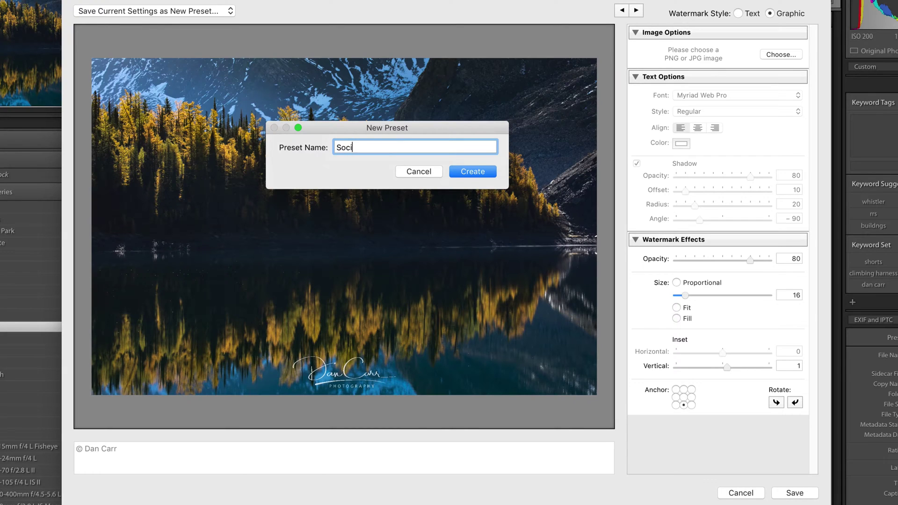
type("al-logo-80")
left_click(474, 172)
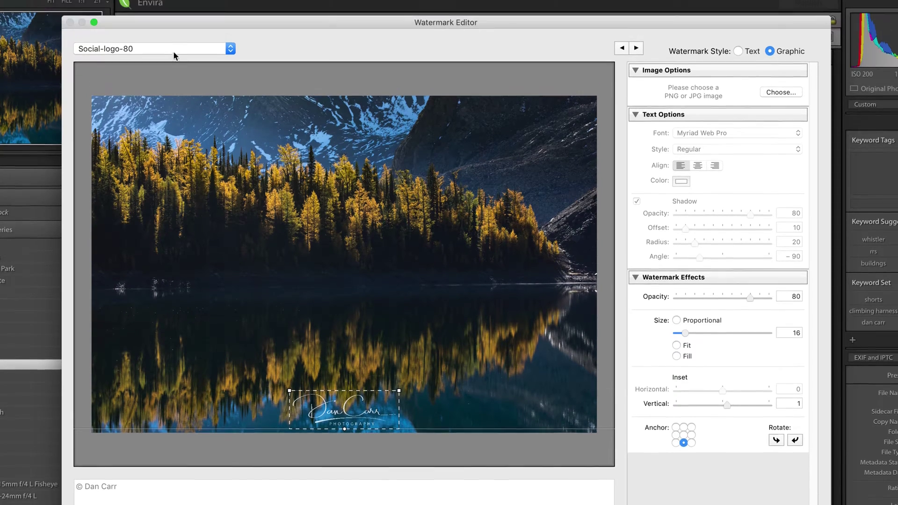
left_click(179, 14)
scroll(149, 65, "up", 3)
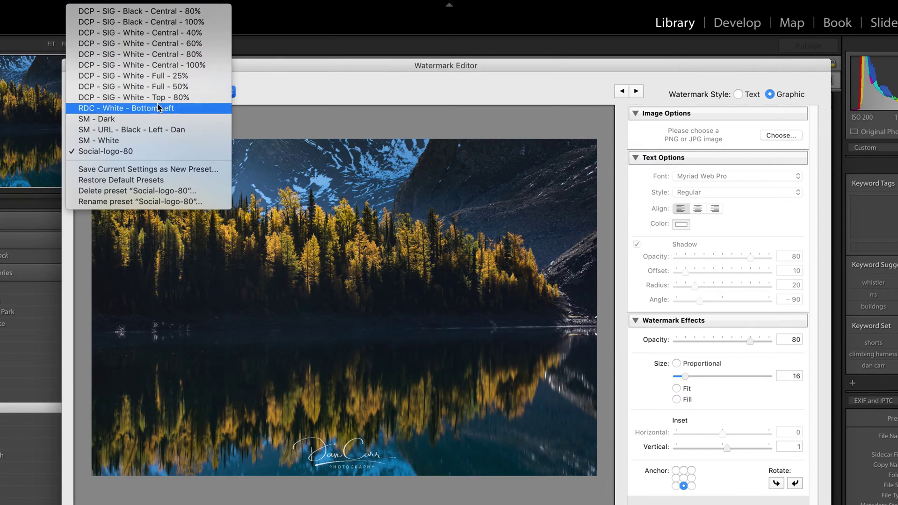
left_click(559, 96)
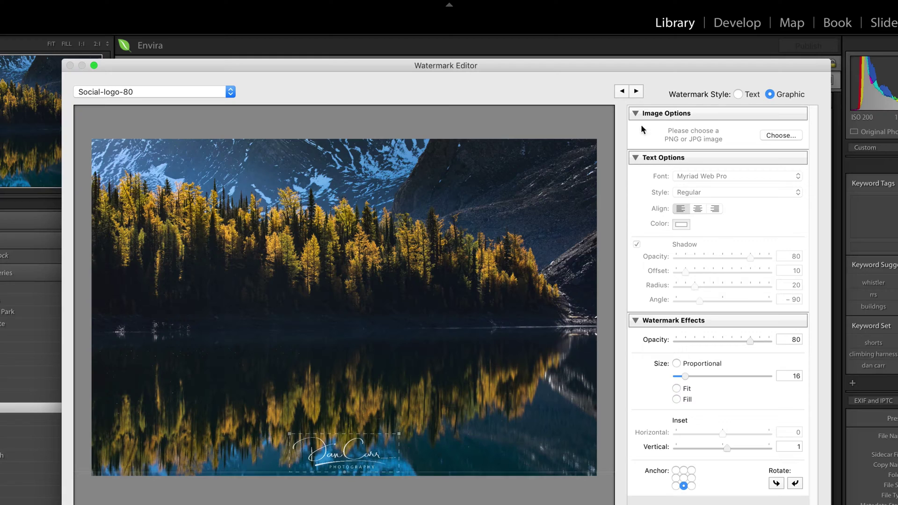
left_click(744, 94)
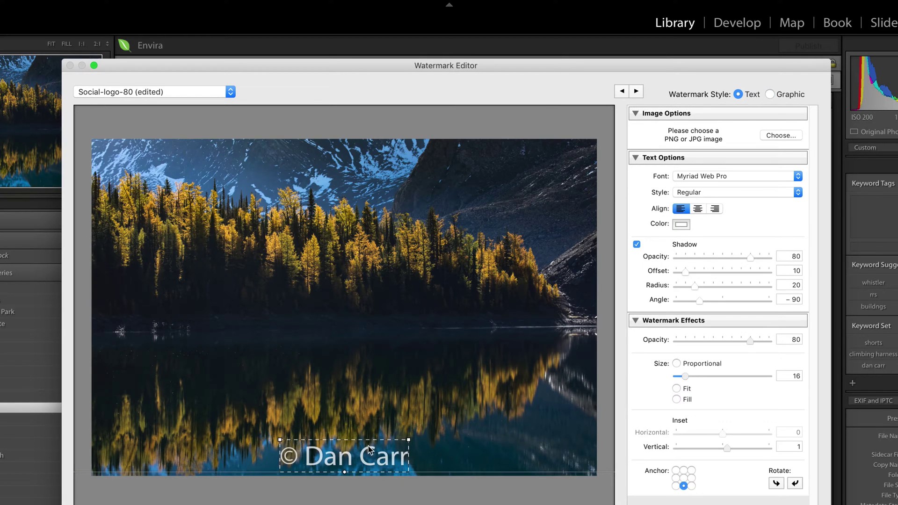
left_click(770, 94)
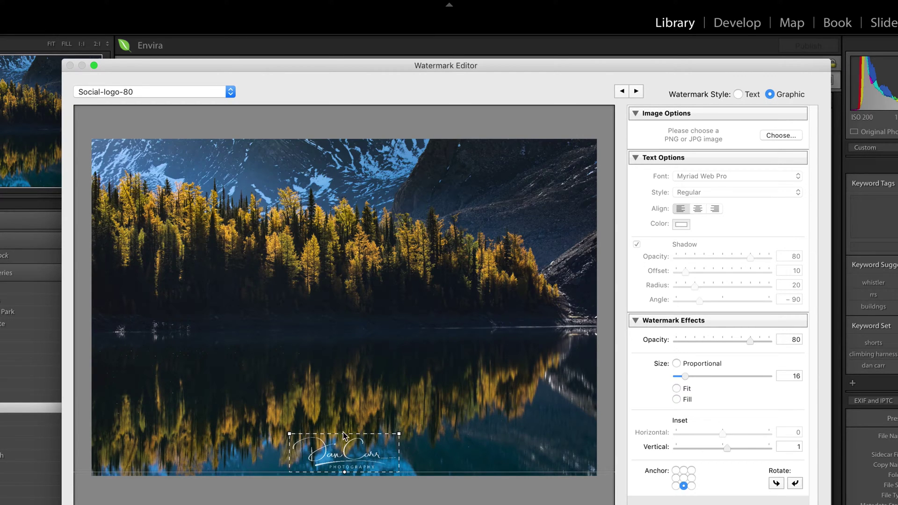
left_click(743, 93)
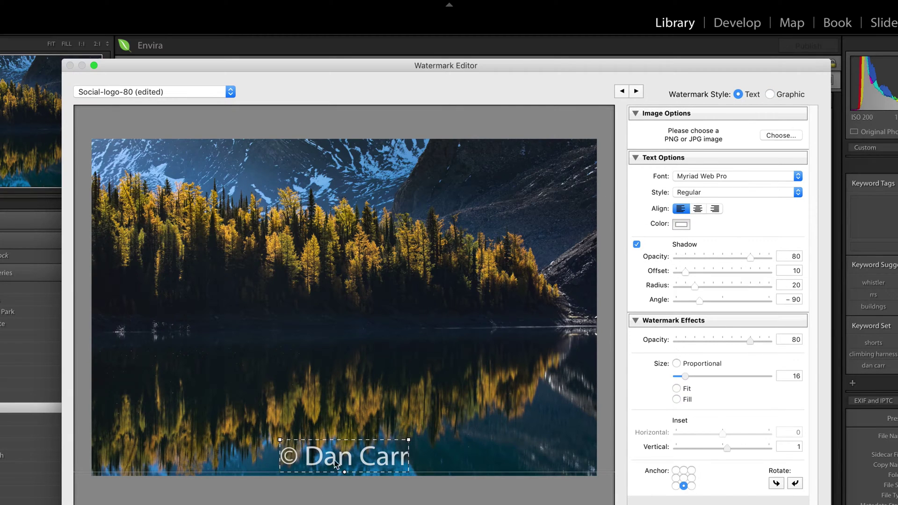
left_click(770, 94)
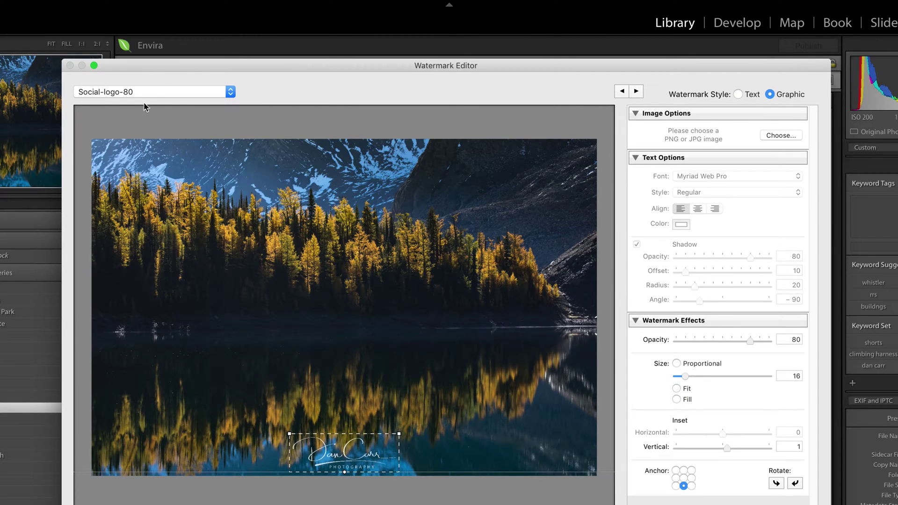
left_click(169, 92)
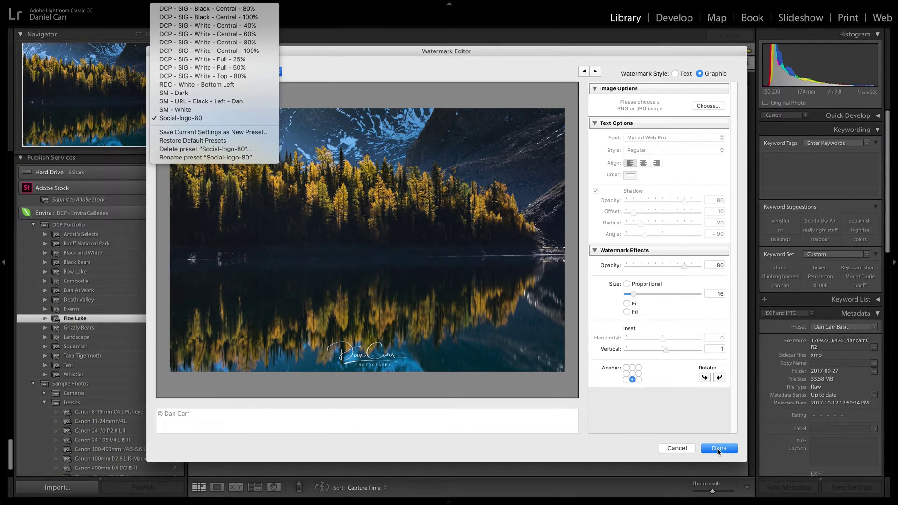
left_click(719, 451)
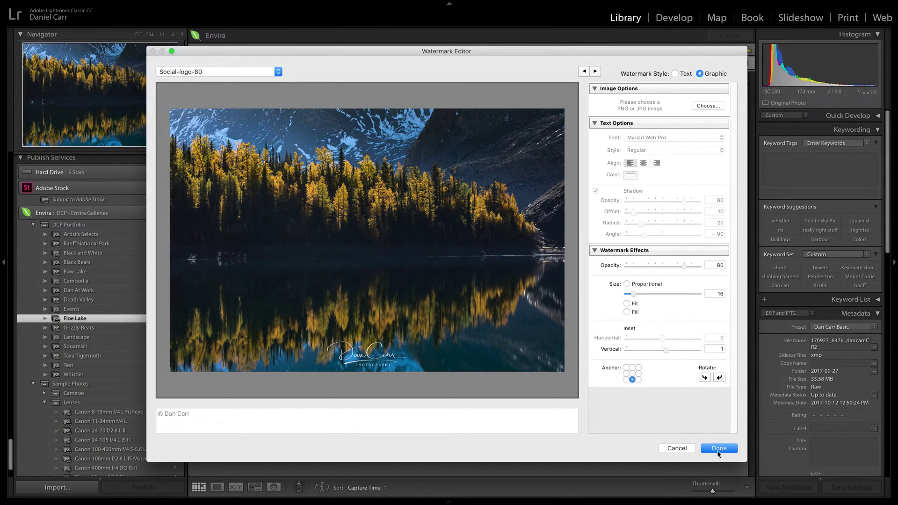
- Close the Watermark Editor and select photo 5, the larches on the rocky slope
left_click(717, 450)
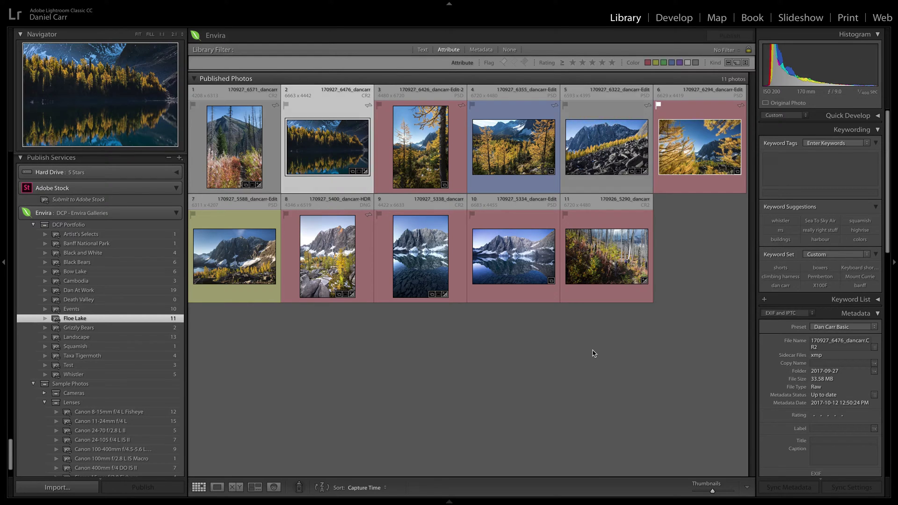
left_click(637, 166)
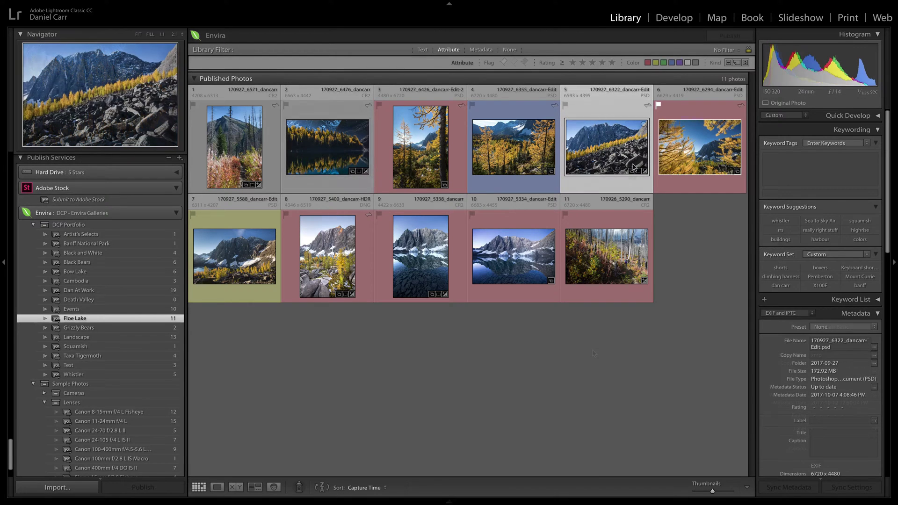
right_click(606, 155)
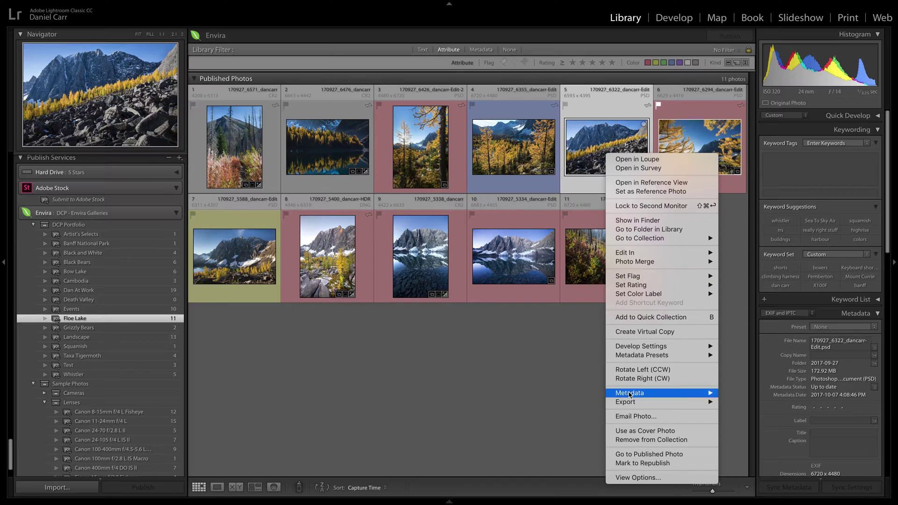
mouse_move(628, 404)
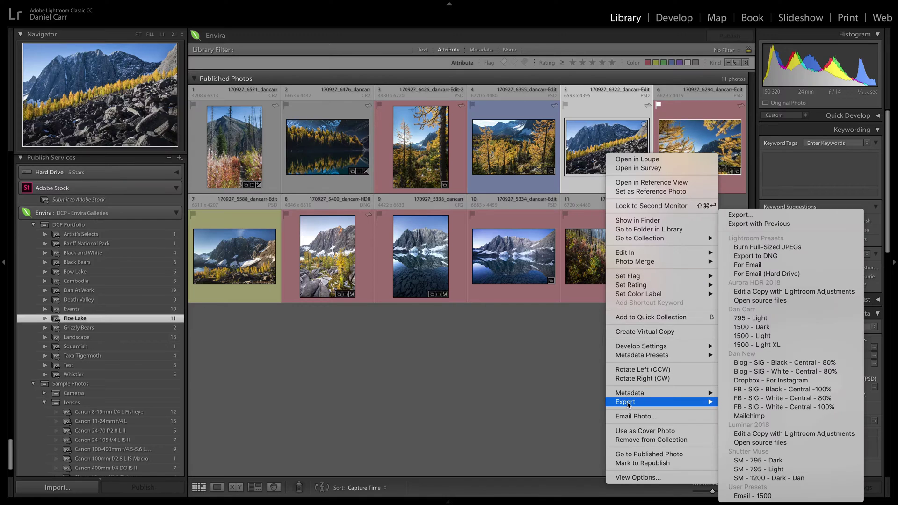
left_click(747, 216)
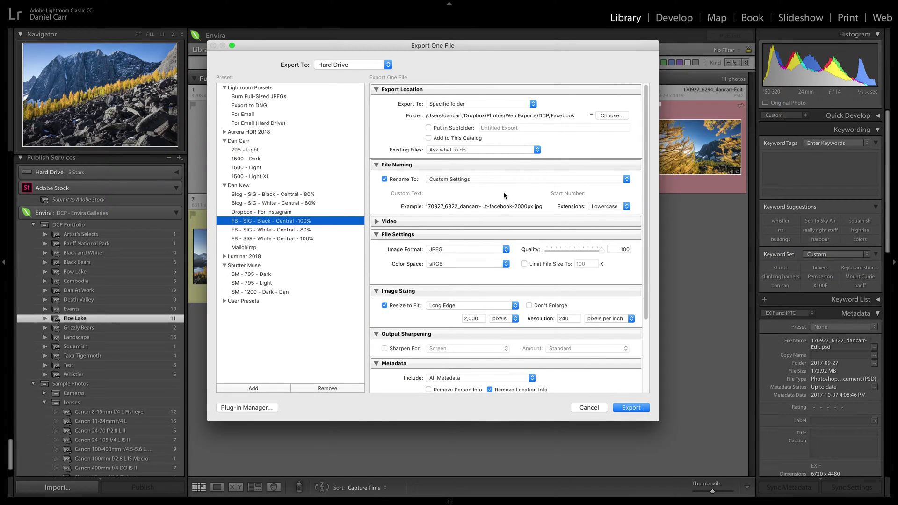
scroll(646, 183, "down", 5)
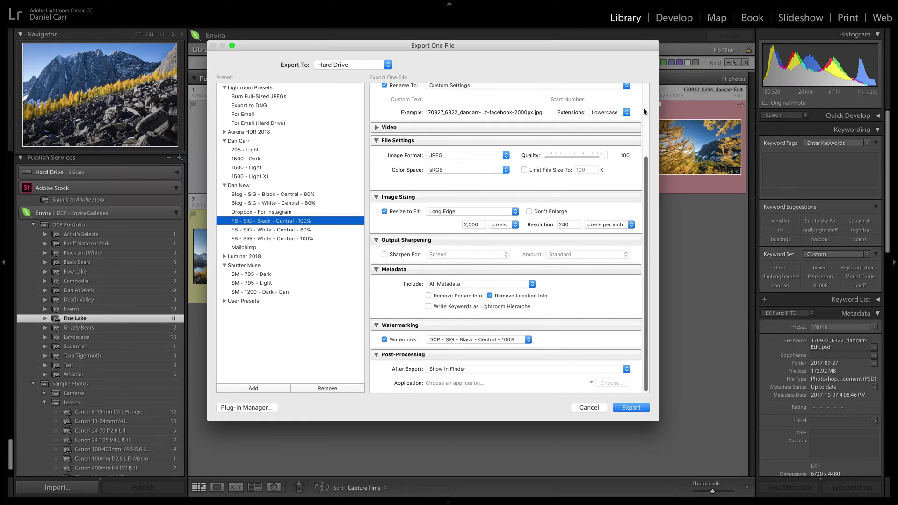
scroll(648, 110, "up", 4)
scroll(647, 194, "down", 4)
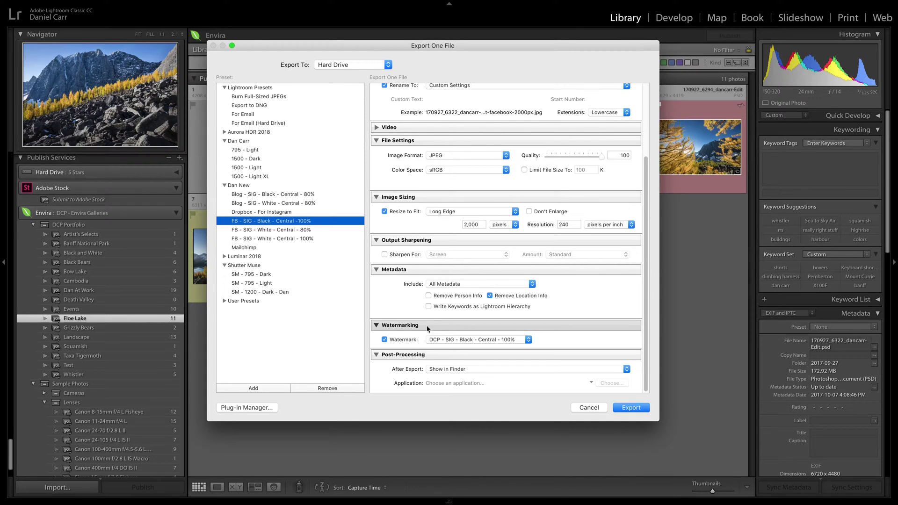
left_click(385, 340)
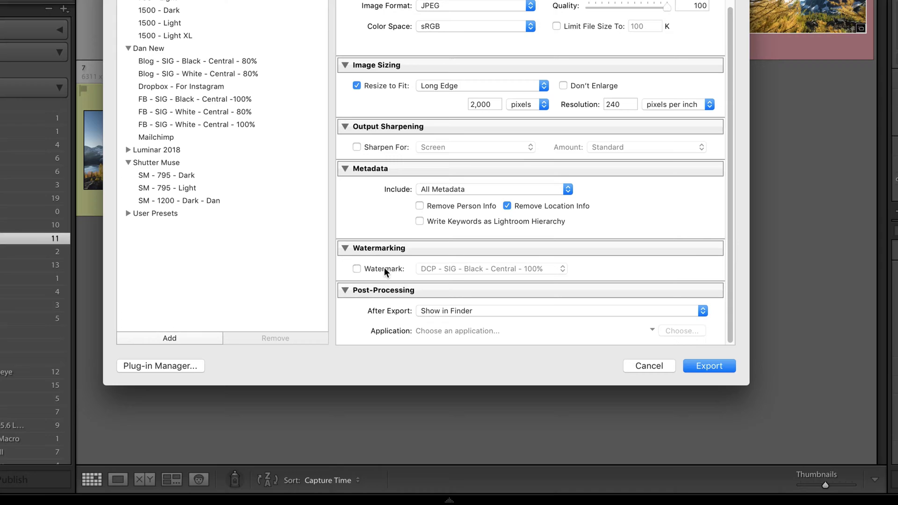
left_click(384, 271)
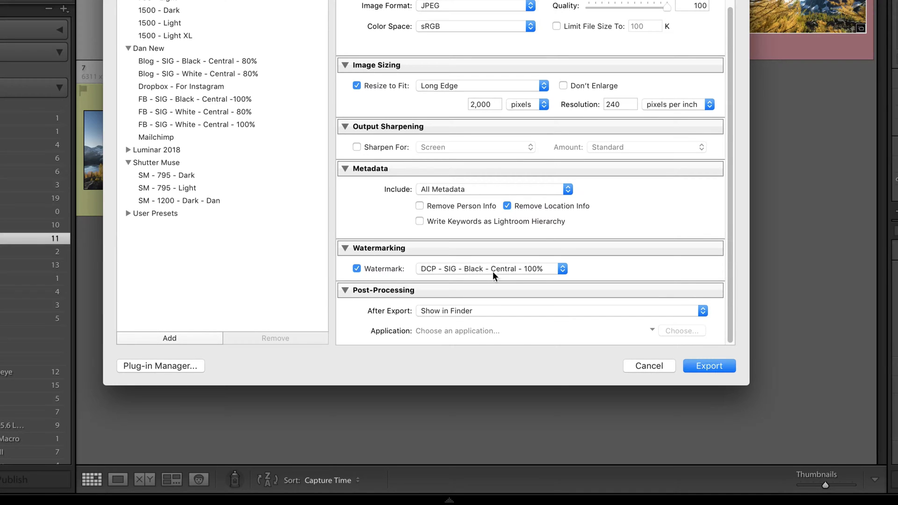
left_click(534, 272)
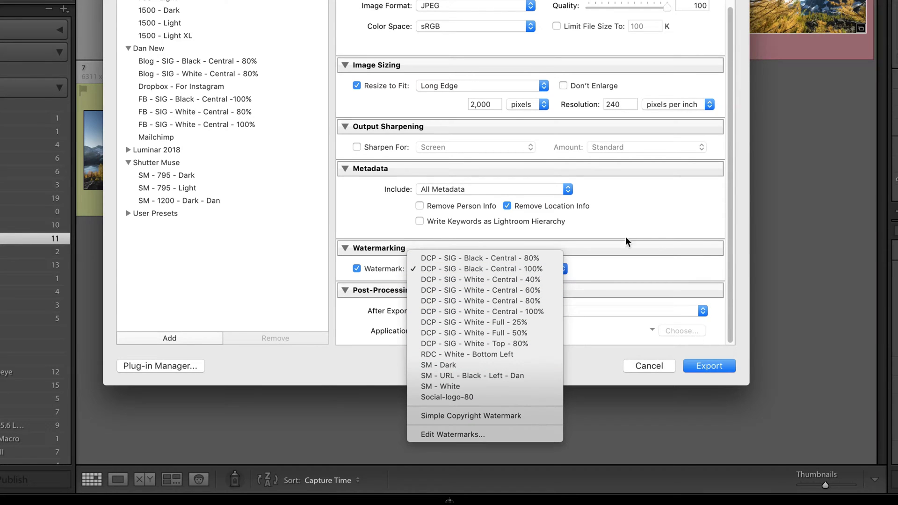
left_click(697, 201)
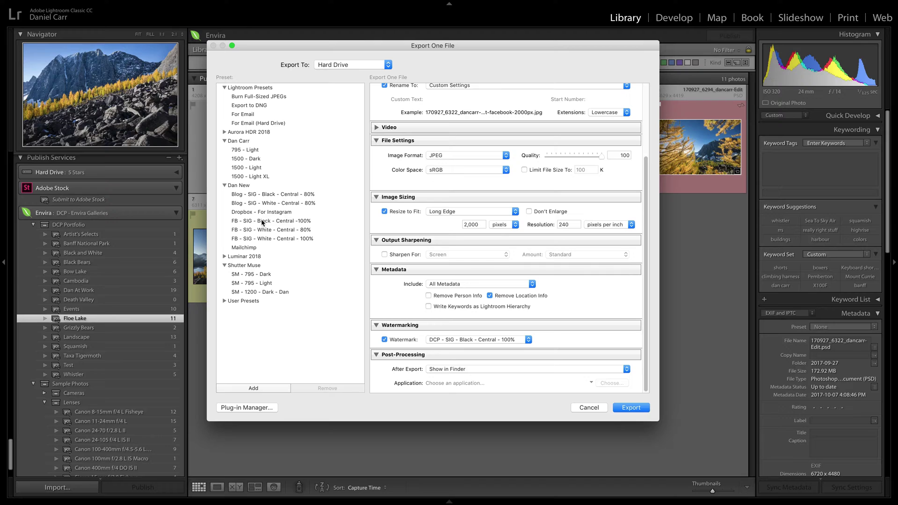
- Load the FB - SIG - White - Central - 80% export preset
left_click(289, 230)
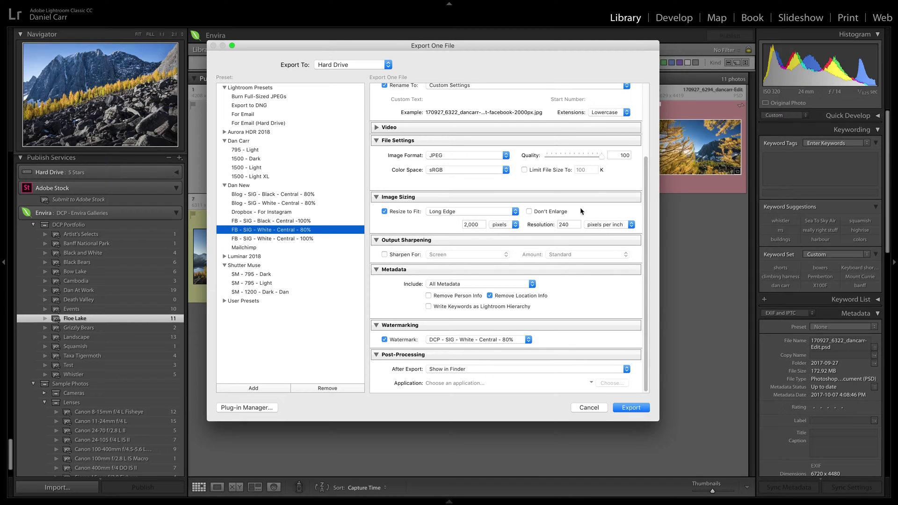
scroll(515, 162, "up", 3)
scroll(421, 161, "down", 3)
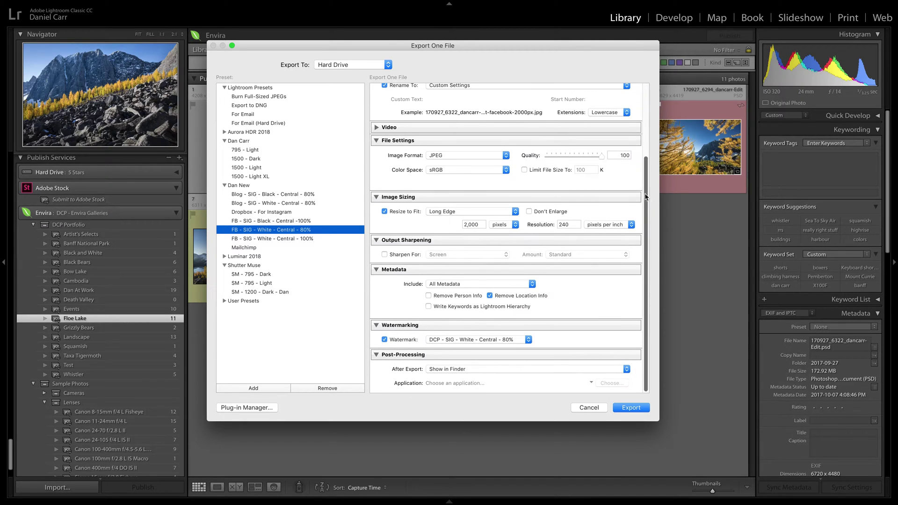
- Change the export watermark to DCP - SIG - White - Central - 40%
left_click(455, 340)
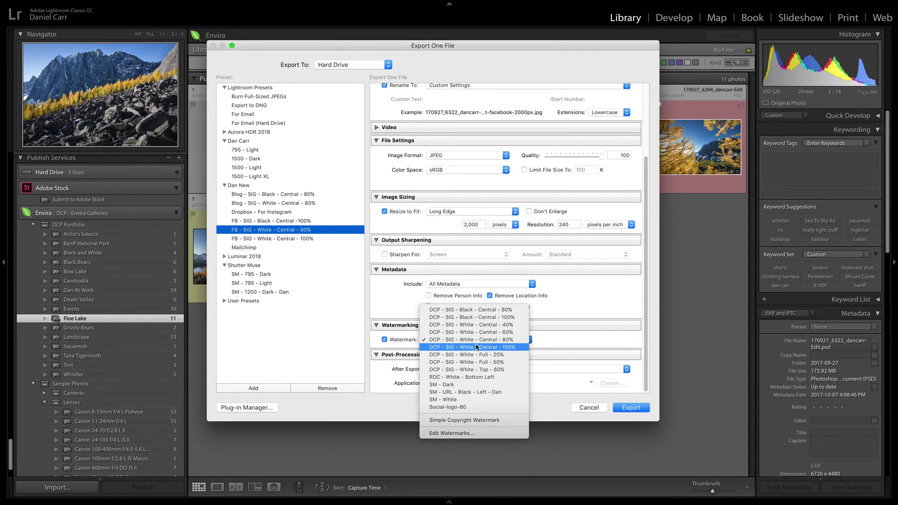
left_click(511, 341)
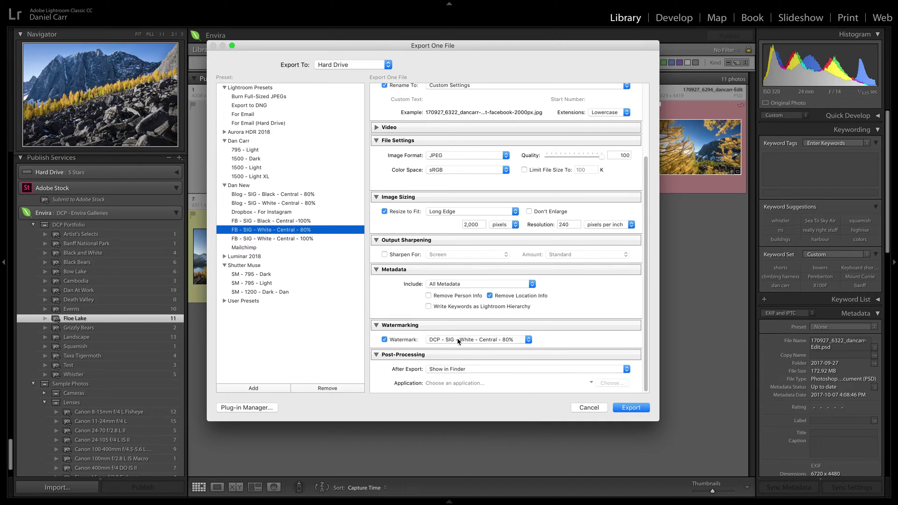
left_click(459, 342)
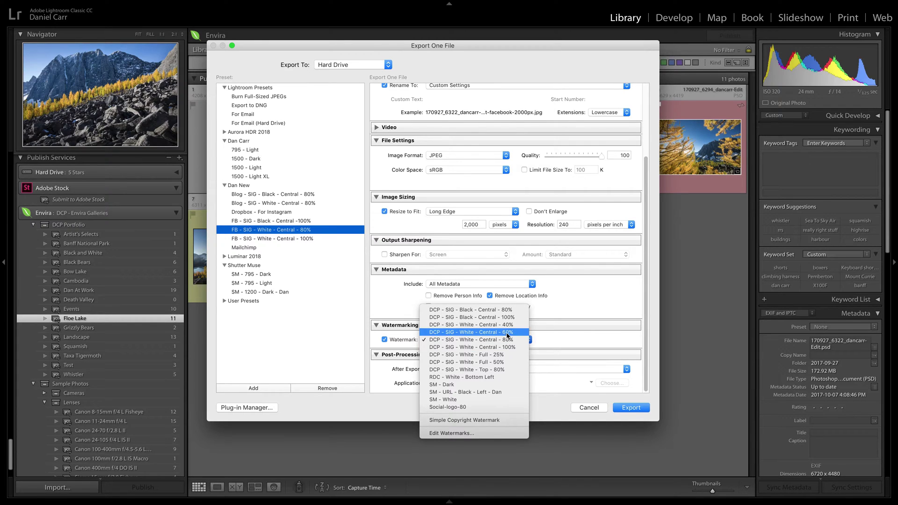
left_click(507, 325)
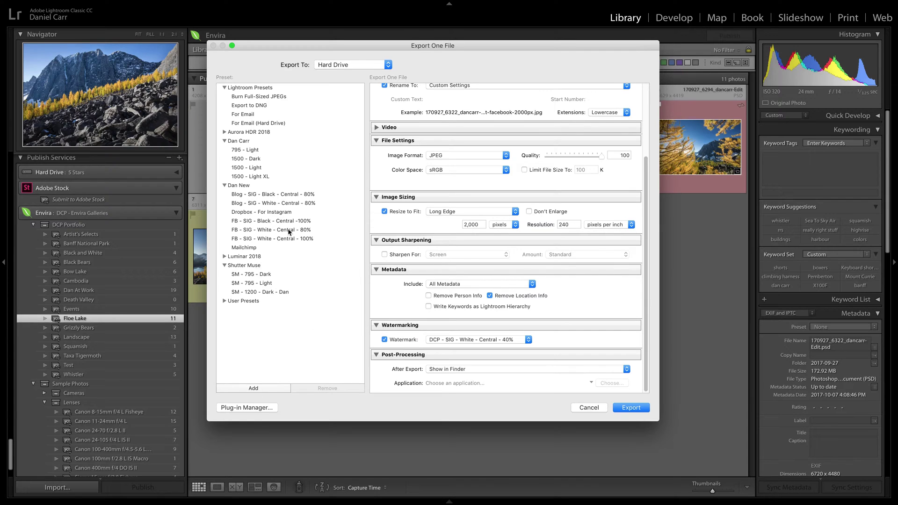
left_click(509, 339)
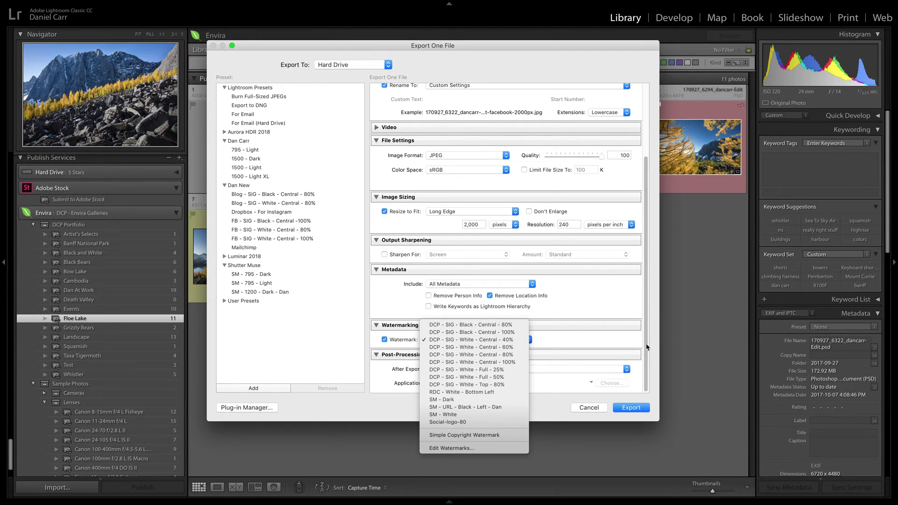
left_click(648, 372)
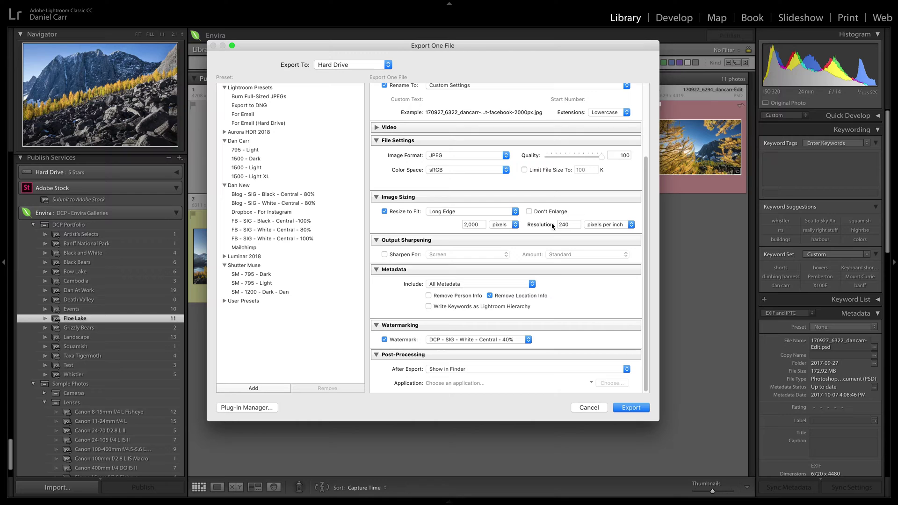
scroll(648, 101, "up", 5)
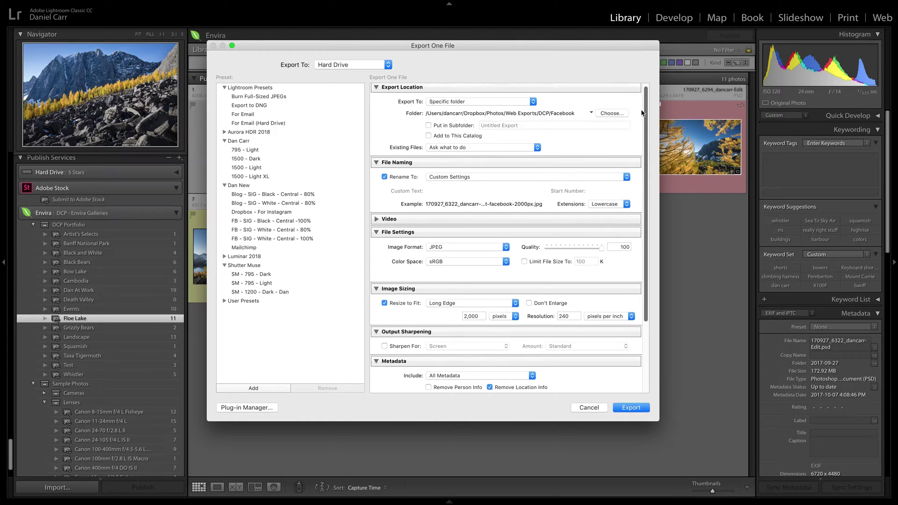
scroll(609, 188, "down", 4)
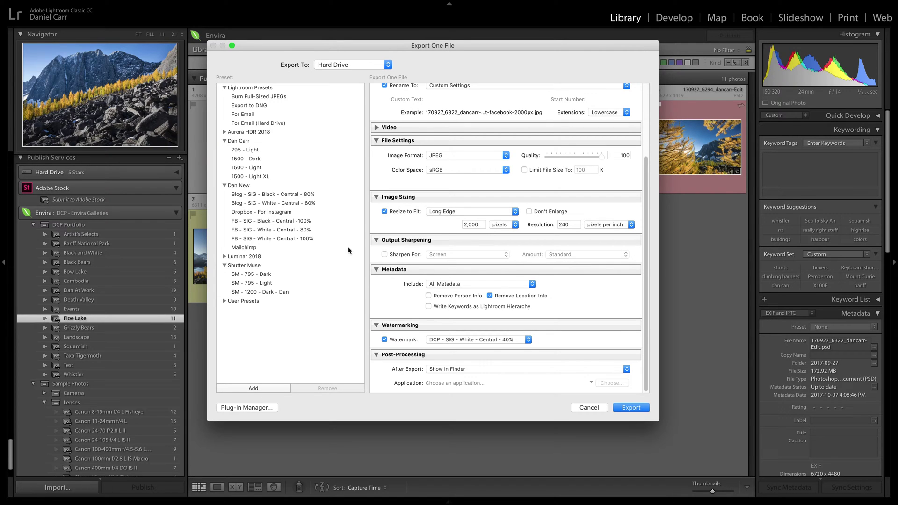
- Dismiss the export settings, then export the mountain lake photo using the 'FB - SIG - White - Central - 80%' preset
left_click(598, 406)
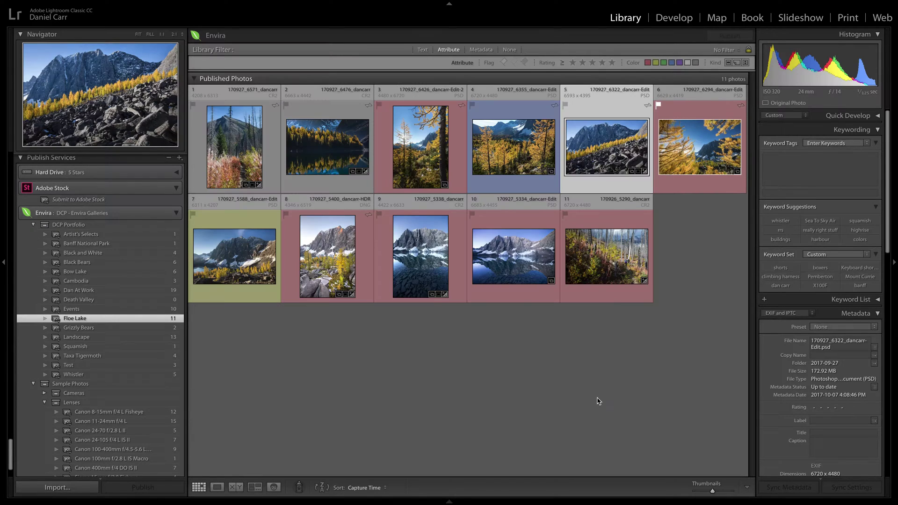
left_click(515, 265)
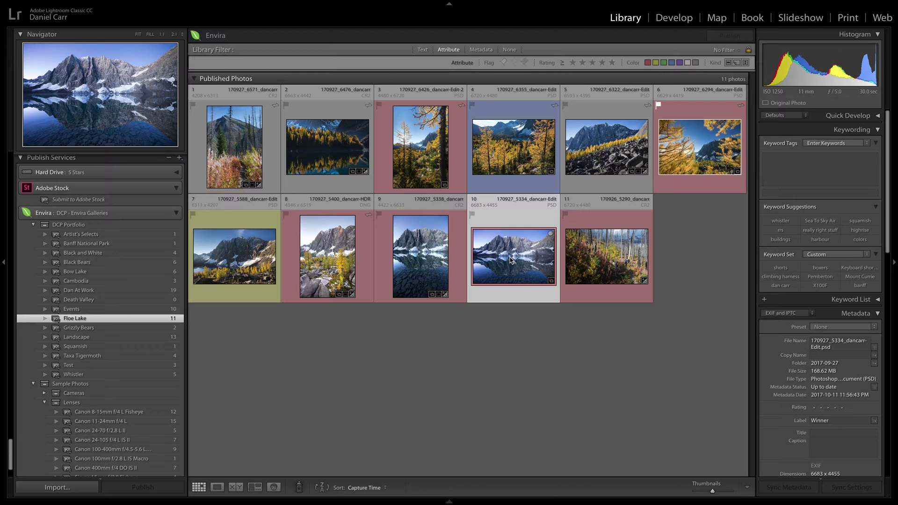
right_click(518, 260)
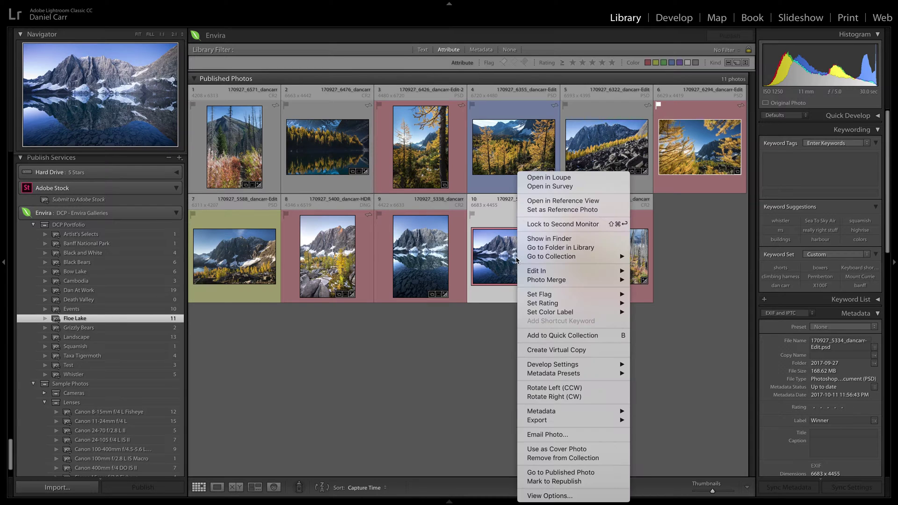
mouse_move(594, 420)
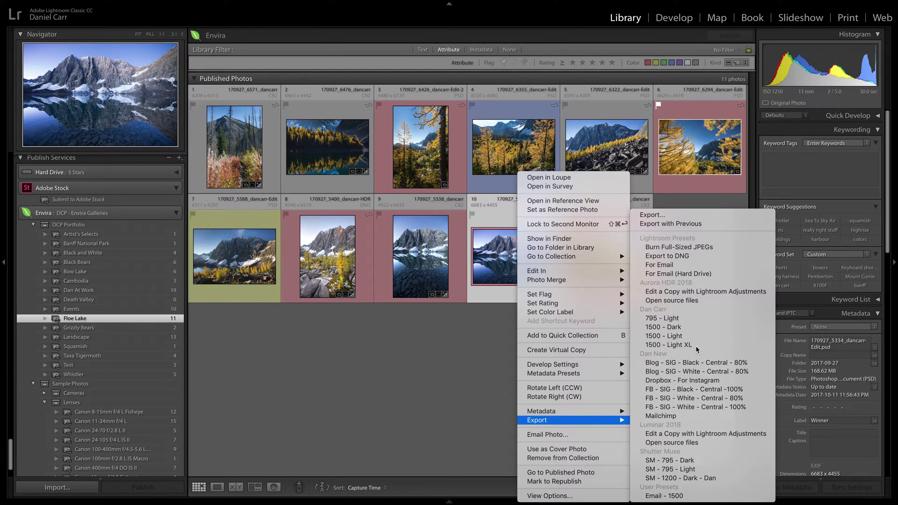
left_click(716, 399)
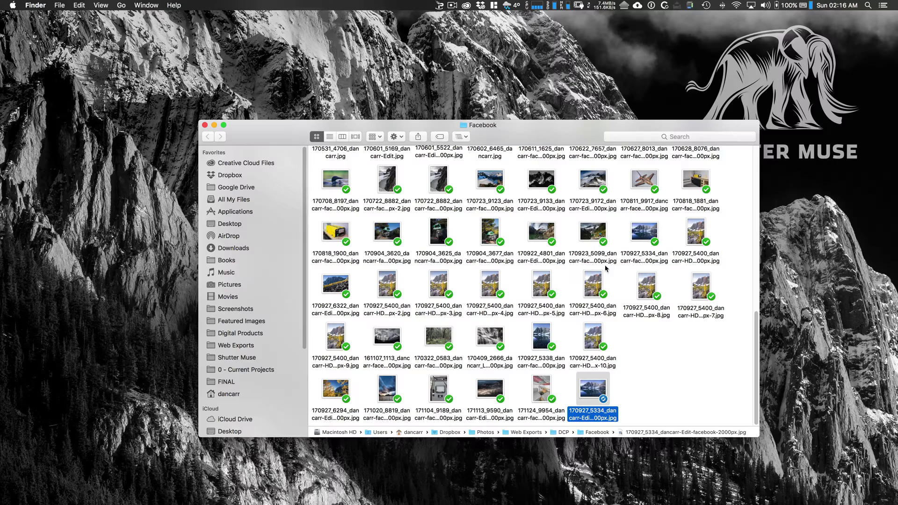
key("space")
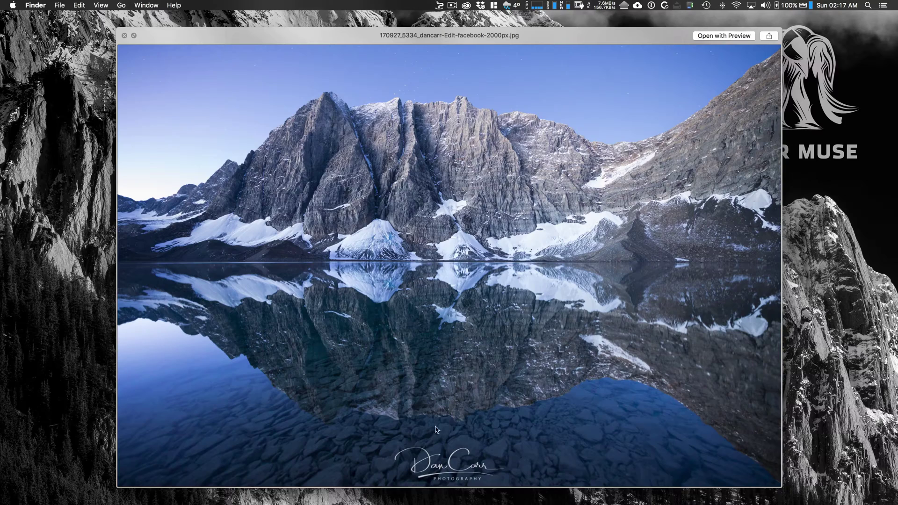
key("space")
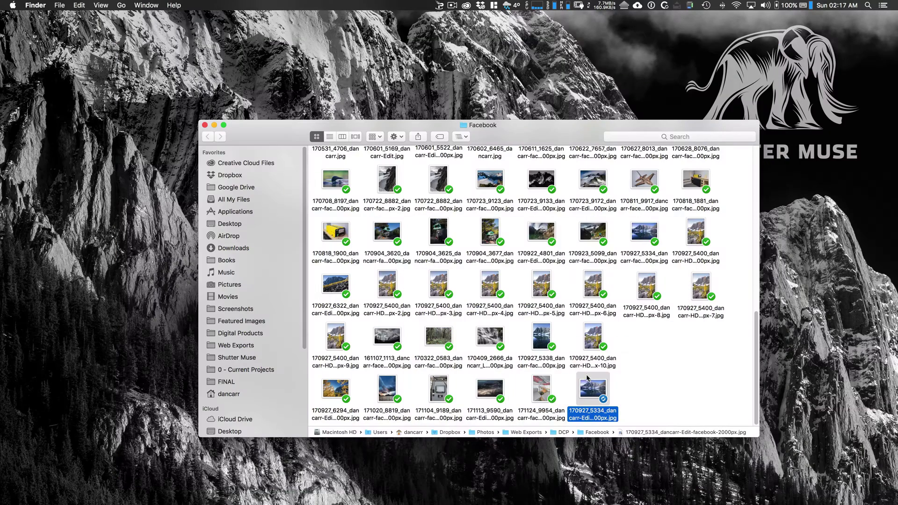